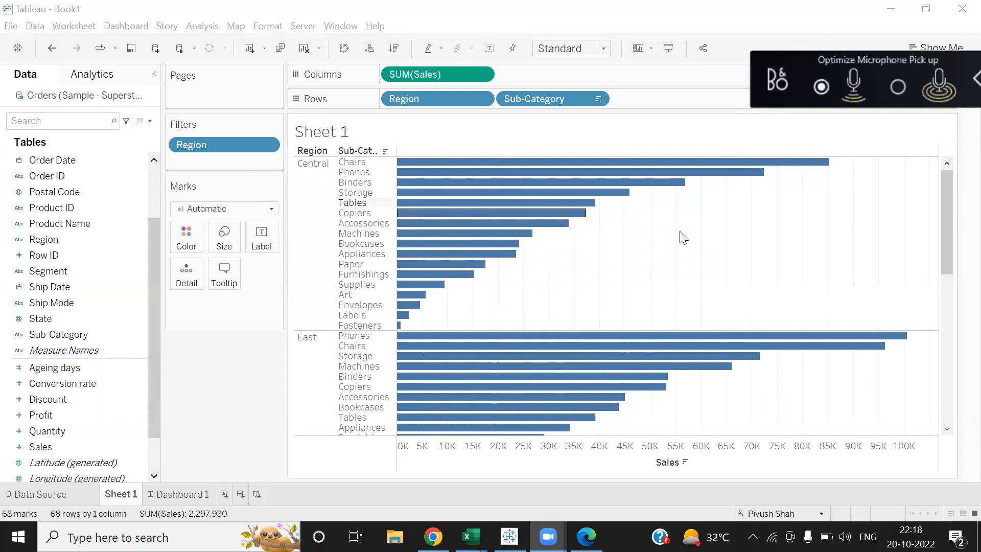
- Switch from the sales chart to the Tableau Online Groups page in Chrome
drag(945, 179, 940, 134)
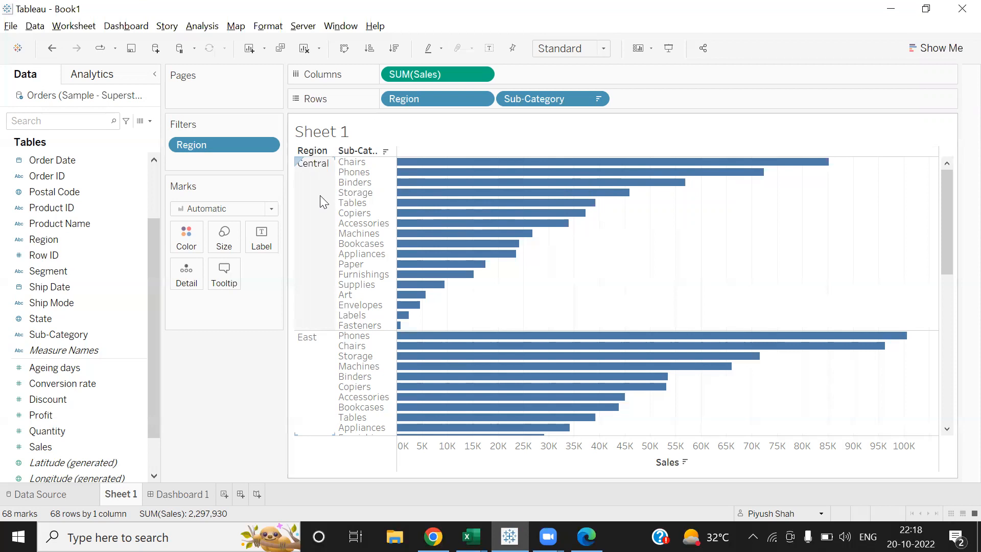
mouse_move(944, 222)
mouse_down()
mouse_move(938, 379)
mouse_move(957, 213)
mouse_up()
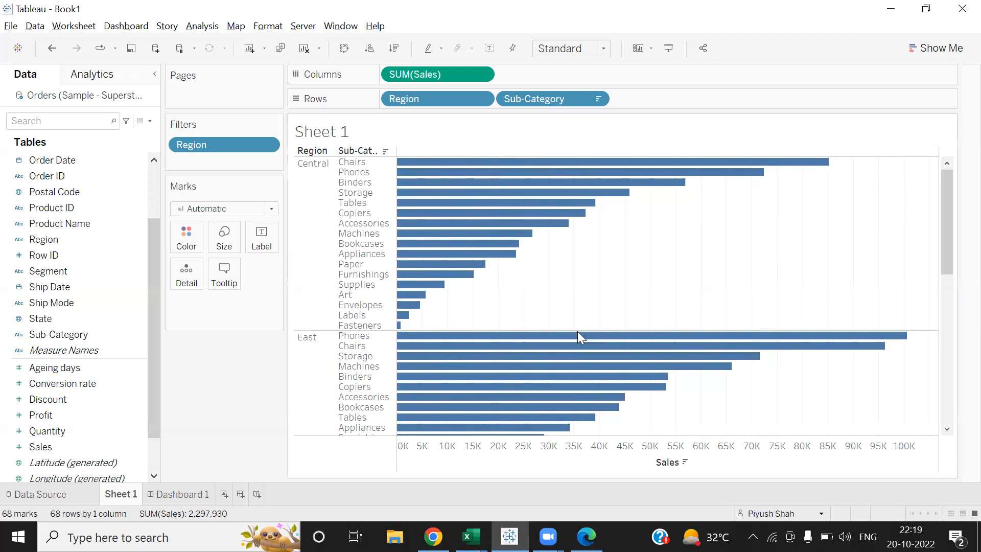
click(433, 537)
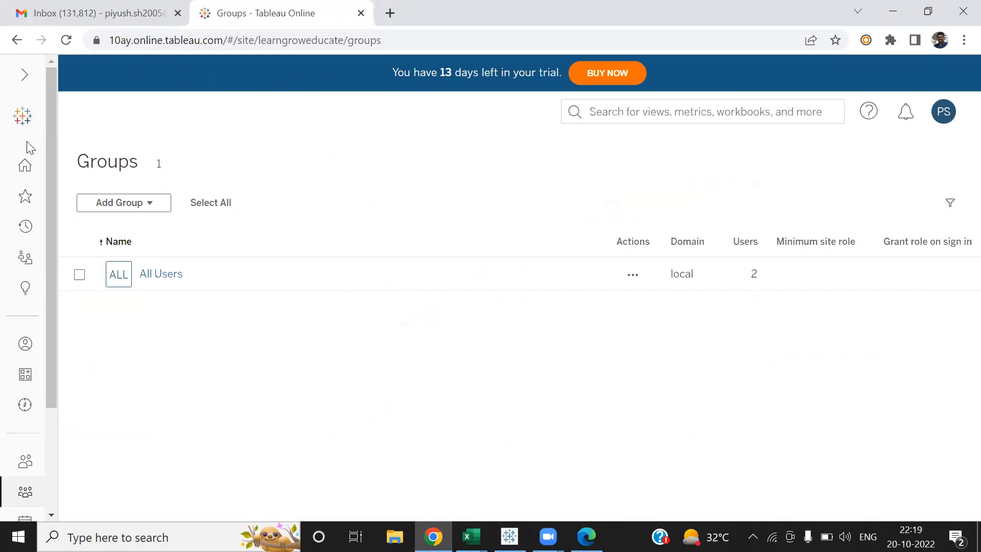
click(24, 169)
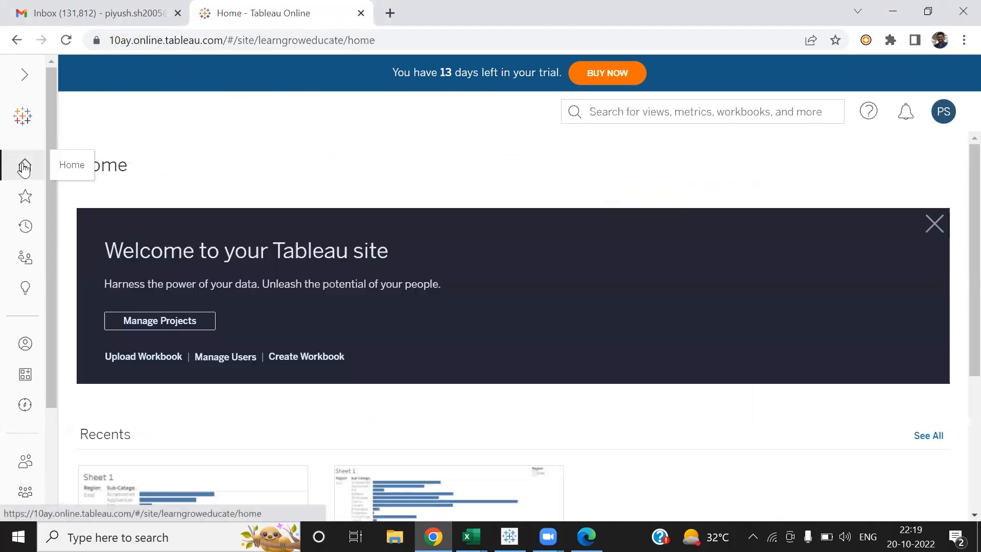
key(alt+Tab)
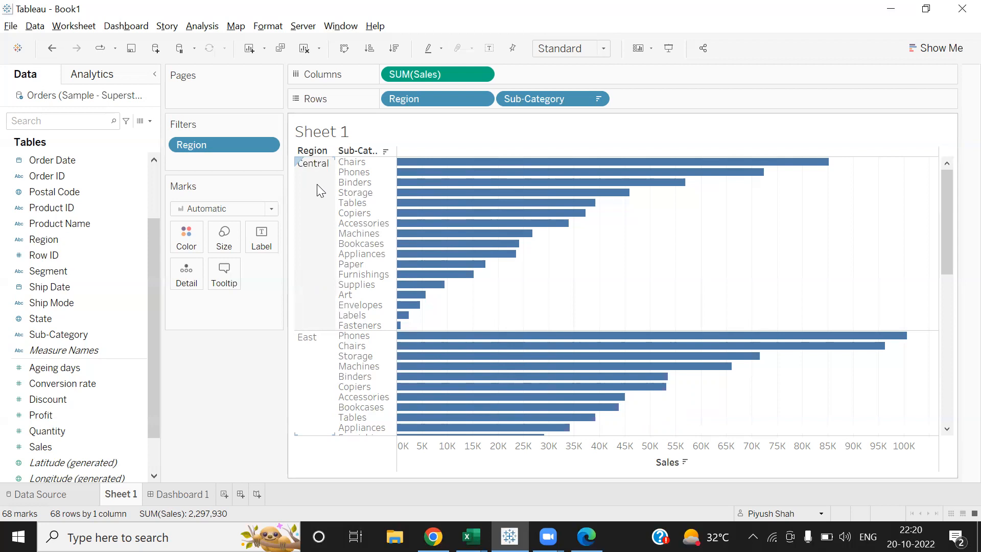
key(alt+Tab)
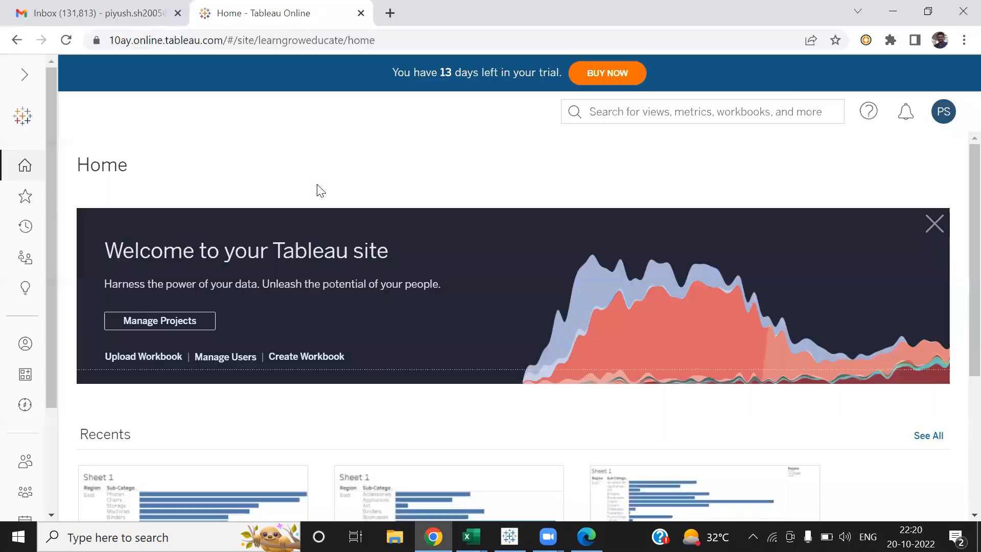
scroll(958, 170, down, 1)
scroll(957, 170, up, 1)
scroll(957, 204, down, 2)
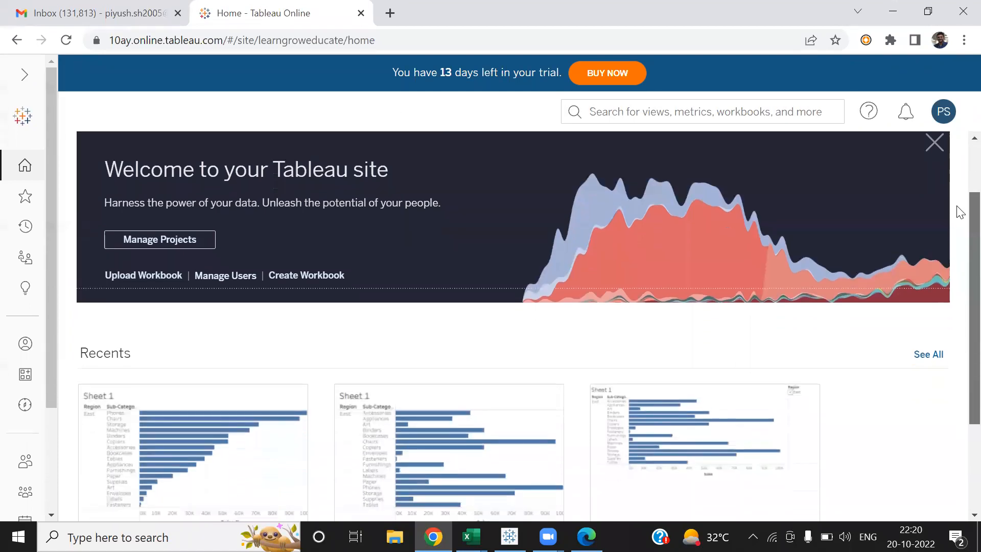
scroll(957, 242, down, 2)
mouse_move(235, 263)
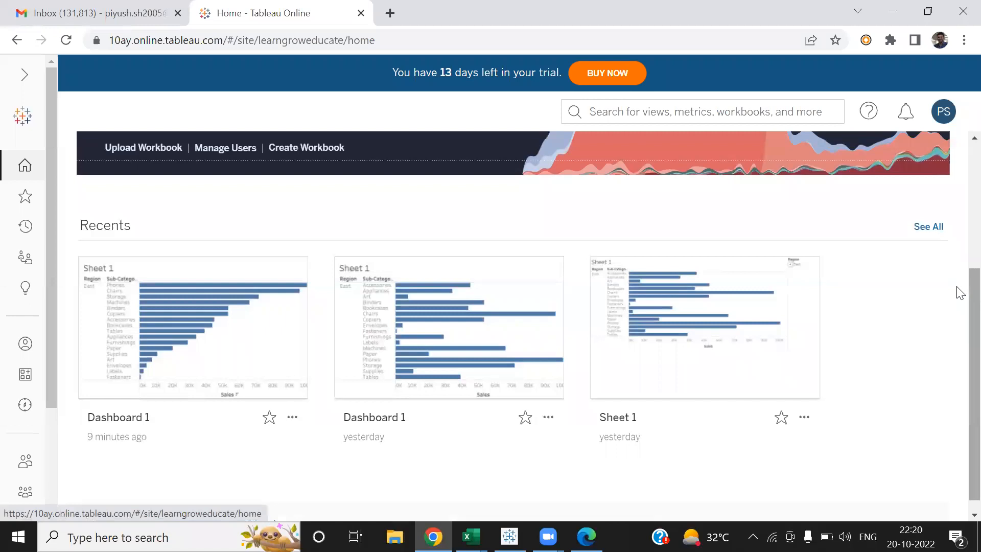
scroll(958, 307, down, 1)
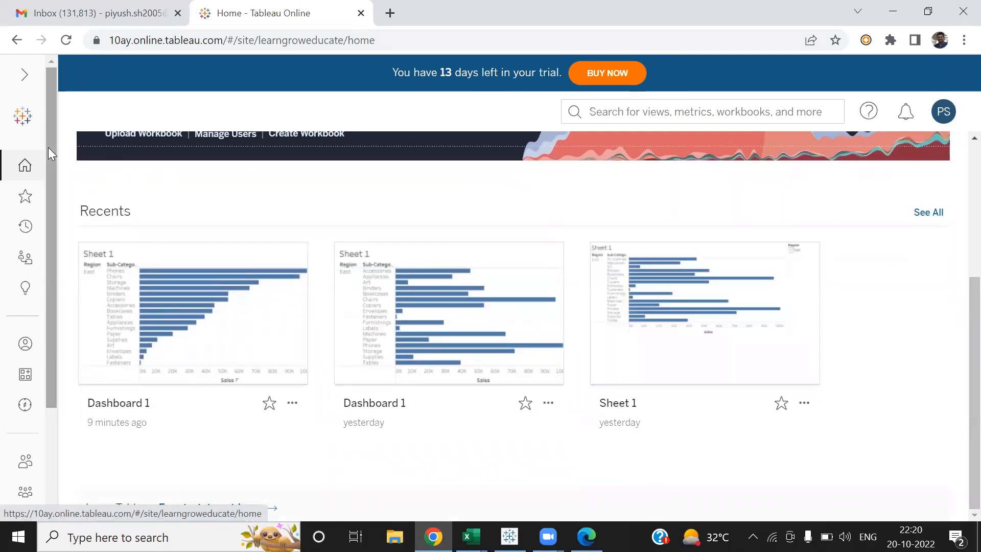
drag(48, 147, 44, 271)
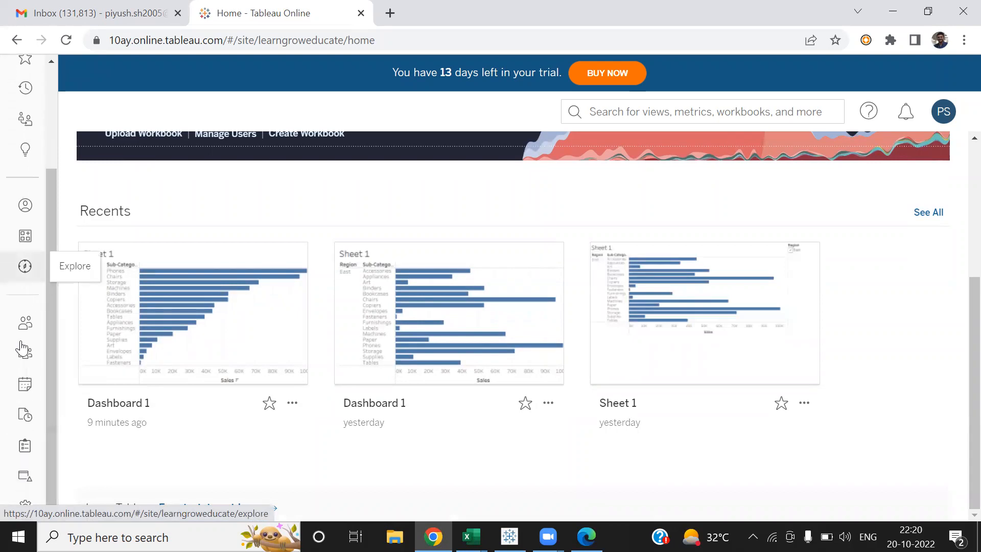
click(22, 358)
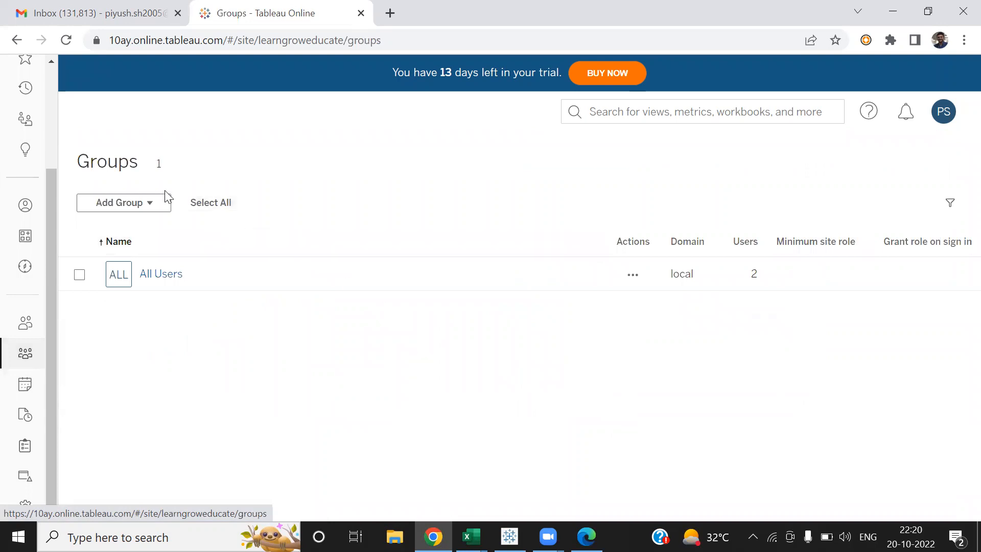
- Create a new local group named 'East' on the Tableau Online site
click(153, 200)
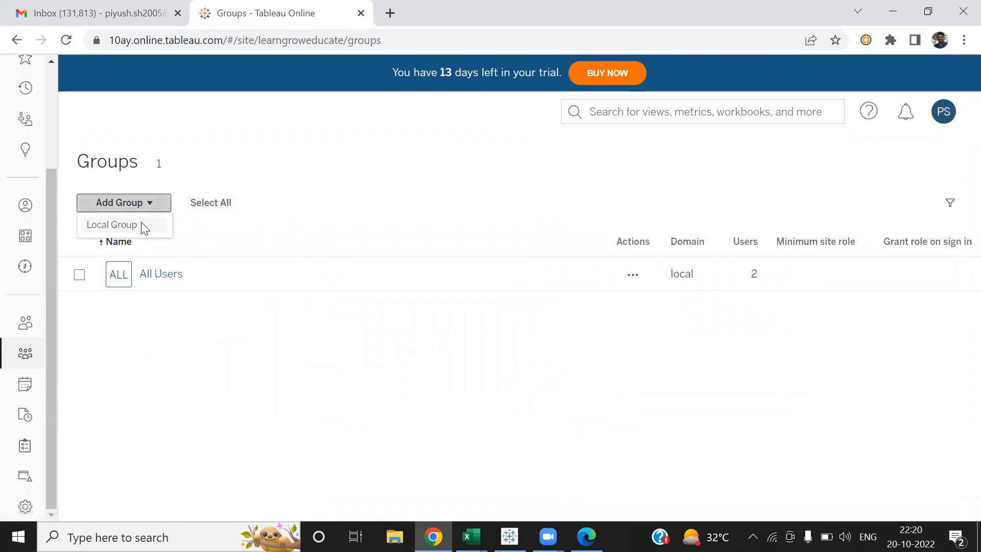
click(143, 225)
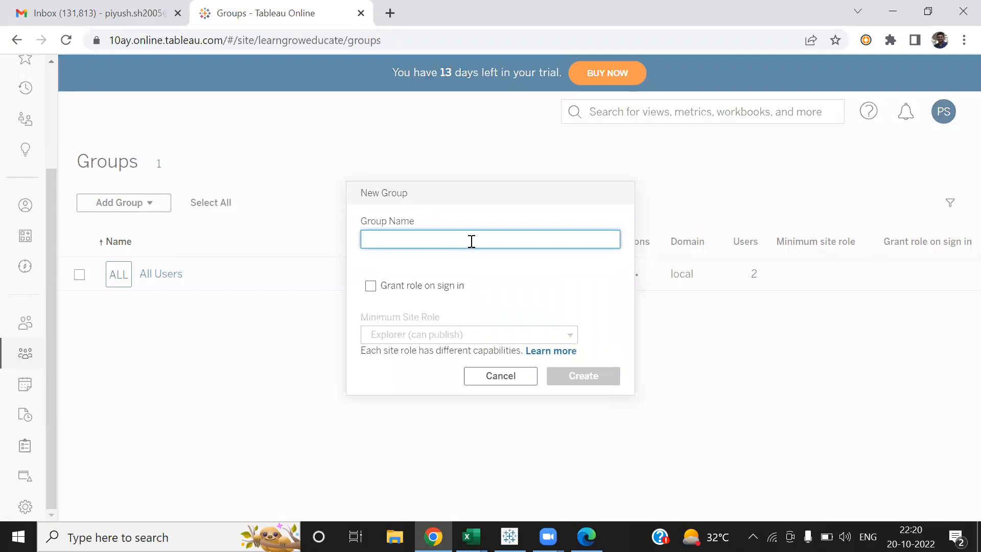
text(East)
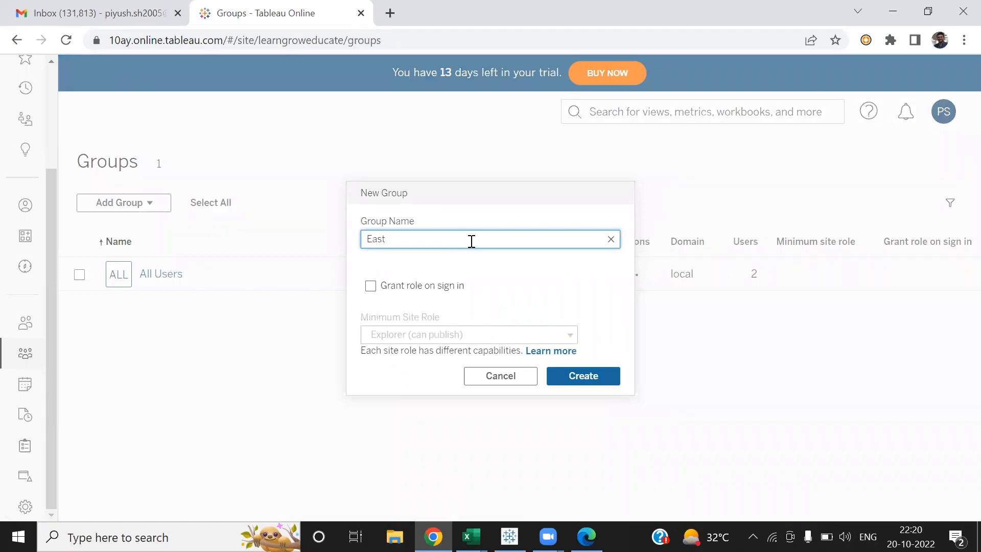
click(595, 375)
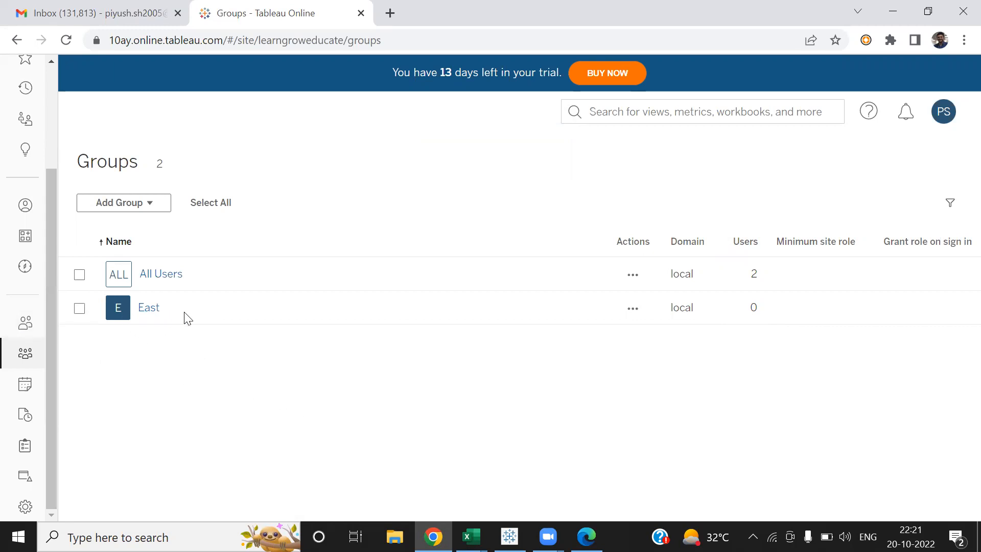
- Add the site administrator user as a member of the East group
click(633, 309)
click(816, 348)
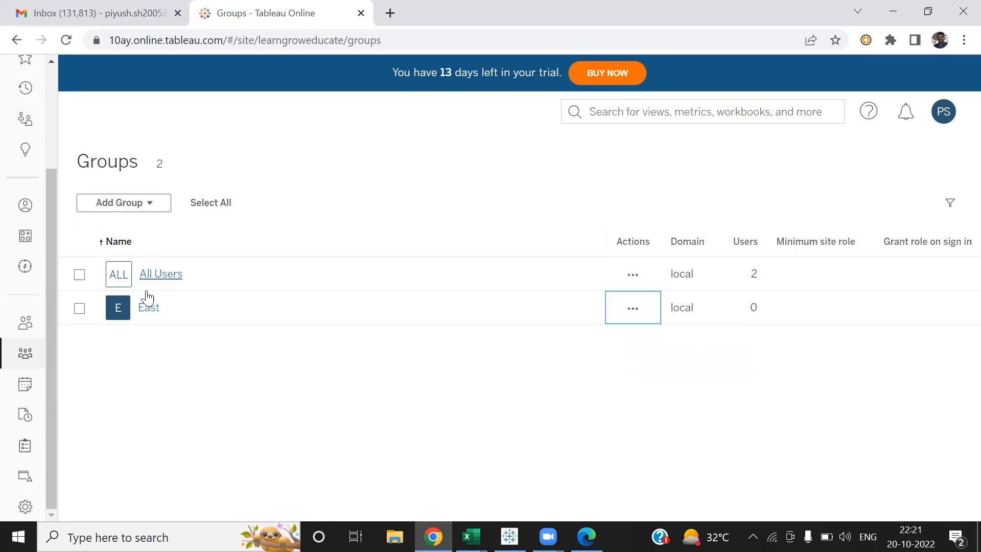
click(149, 308)
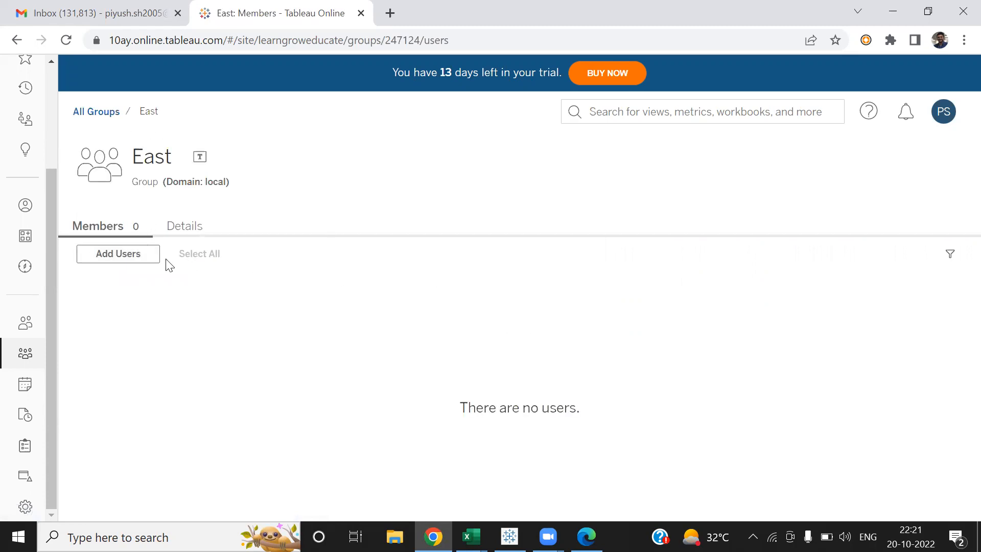
click(132, 255)
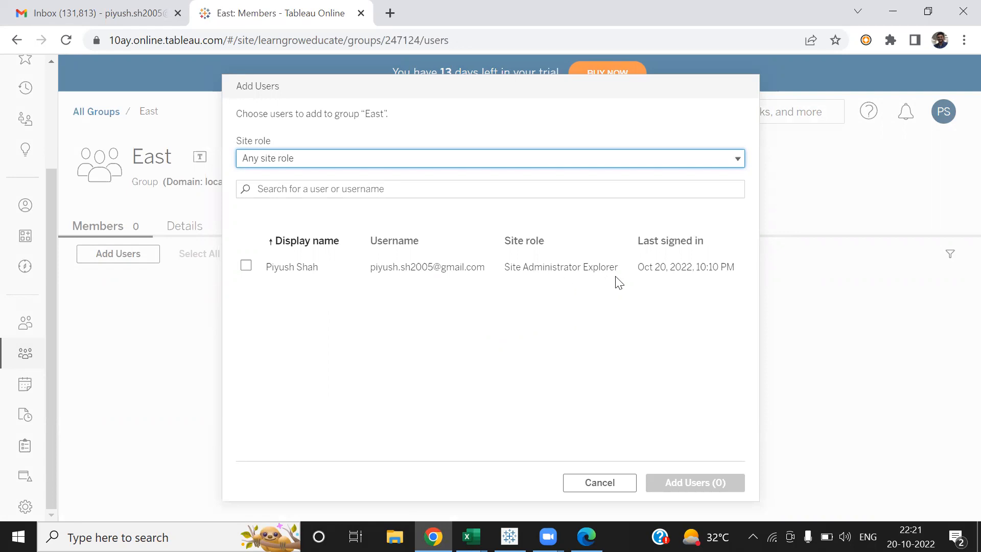
click(246, 266)
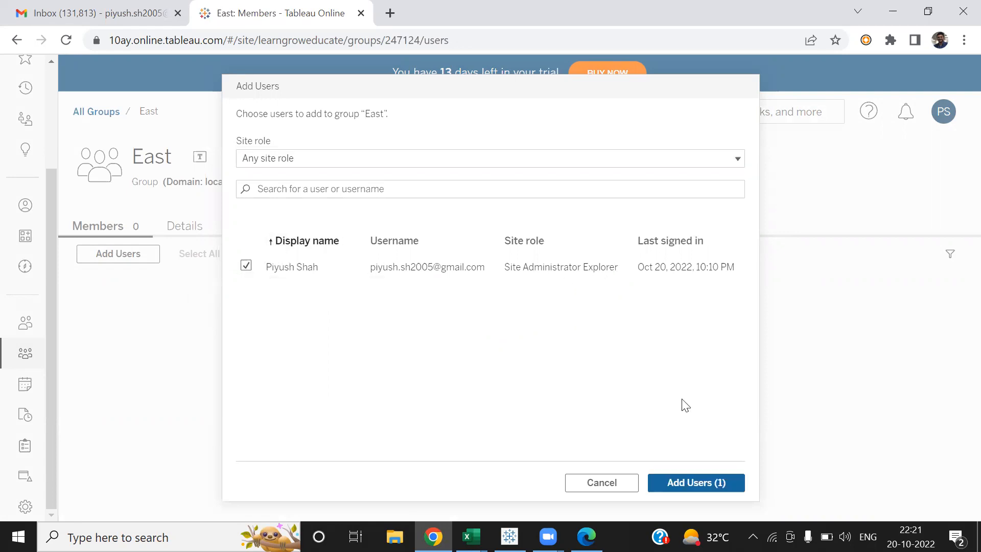
click(702, 482)
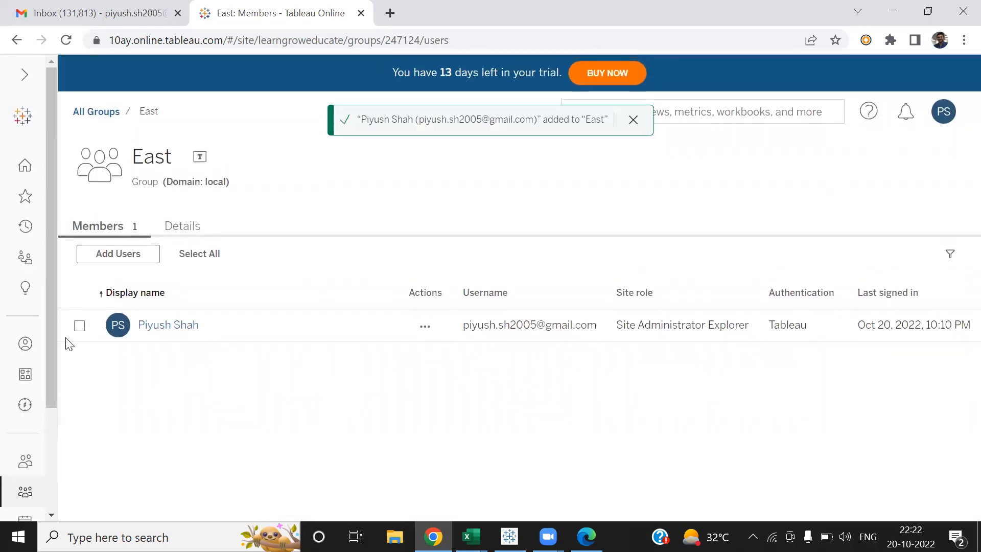
- Return to the Groups list and switch back to the Tableau Desktop workbook
scroll(52, 366, down, 1)
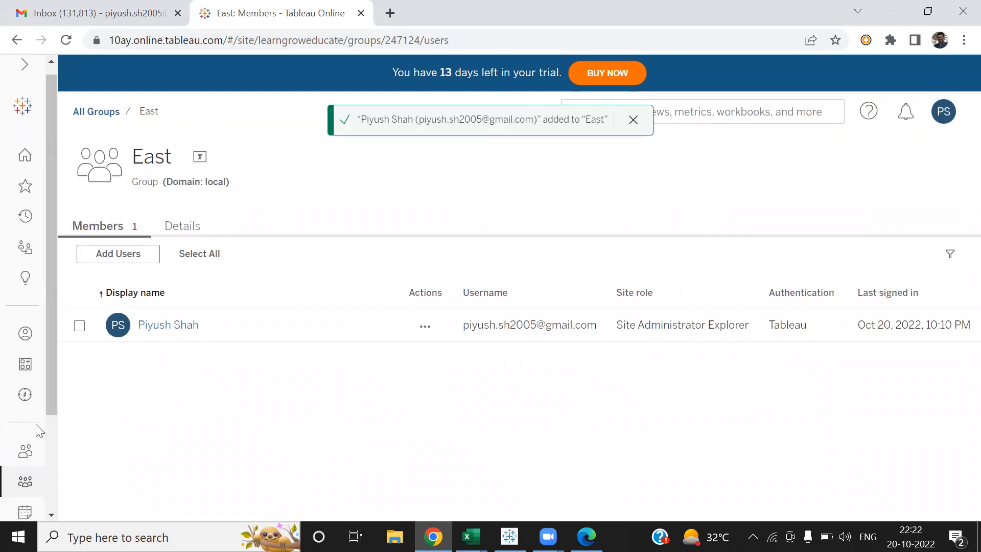
click(25, 482)
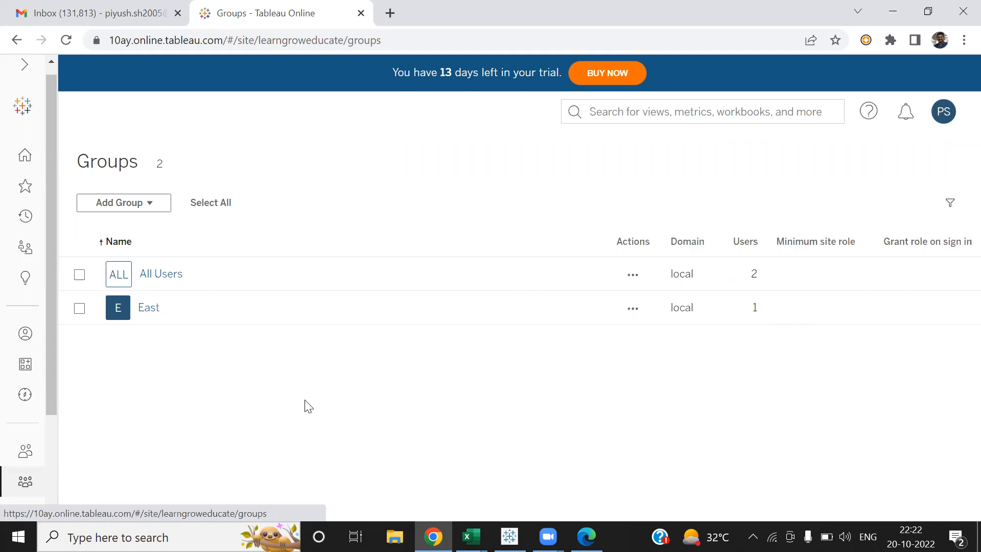
click(509, 536)
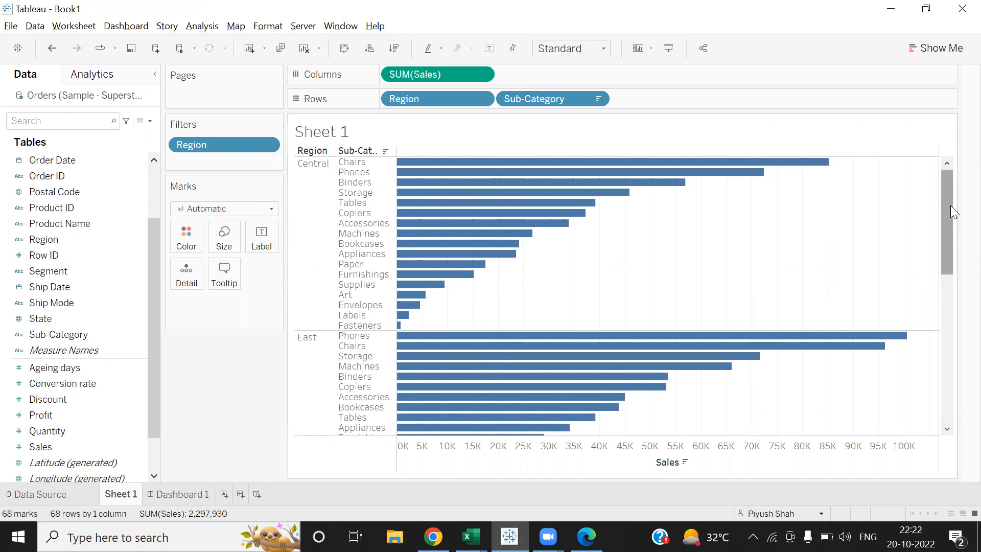
- Show the Region filter checklist (All, Central, East, South, West) beside the chart
click(290, 29)
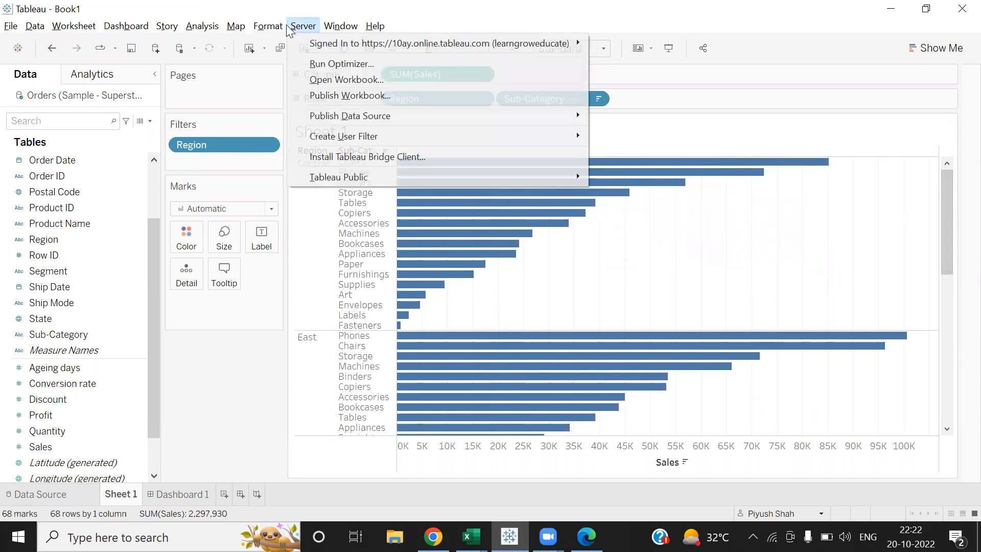
click(230, 362)
drag(73, 239, 76, 191)
click(267, 145)
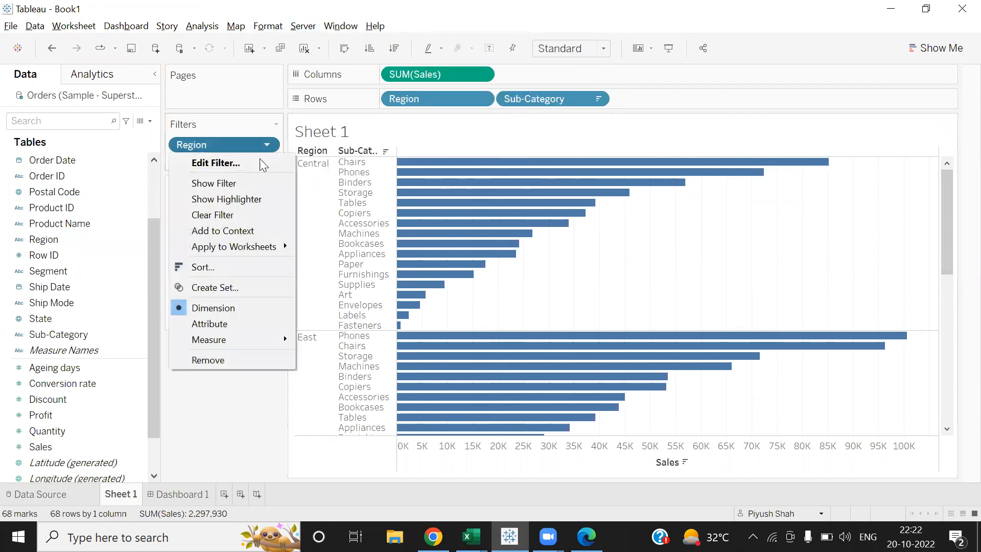
click(248, 184)
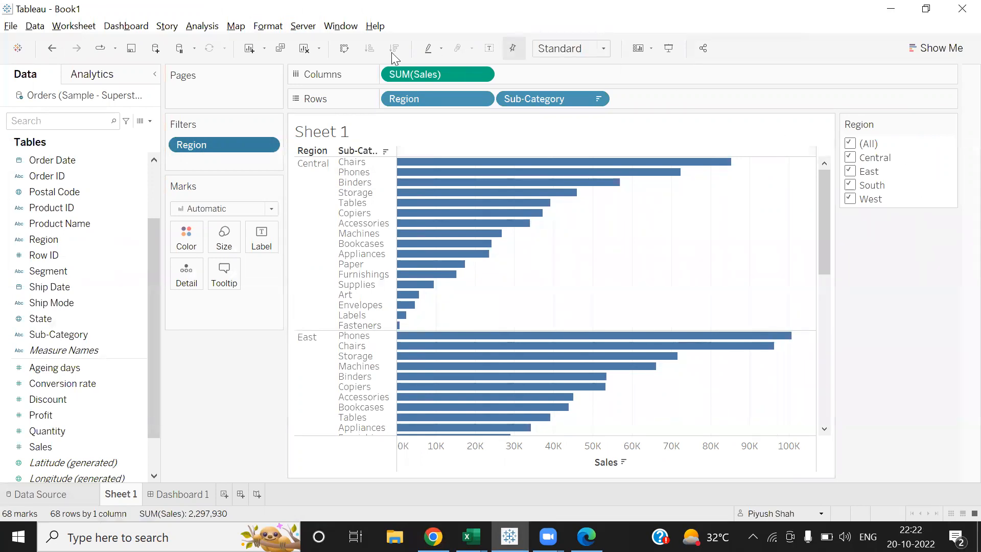
- Start a Region-based user filter from the Server menu, then cancel it
click(312, 29)
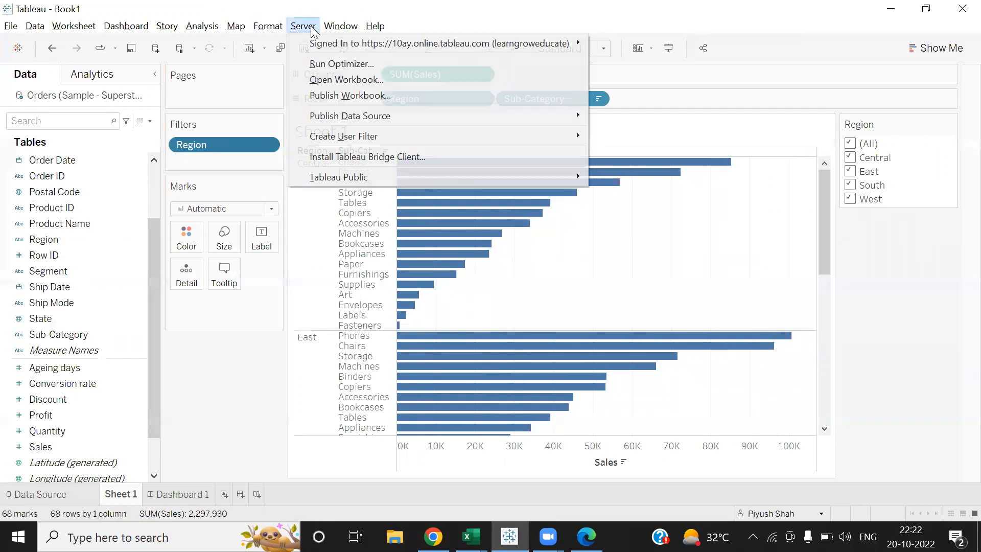
mouse_move(346, 139)
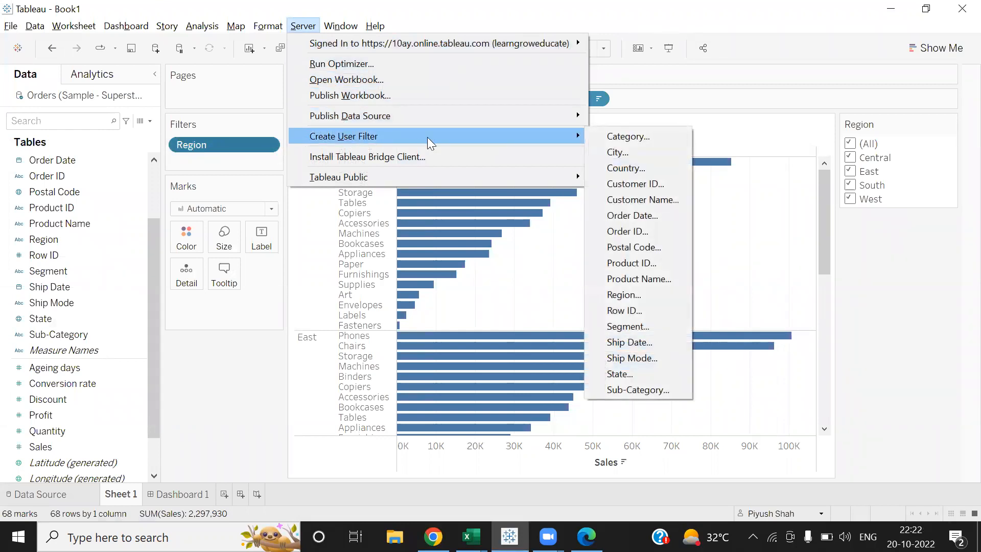
click(638, 297)
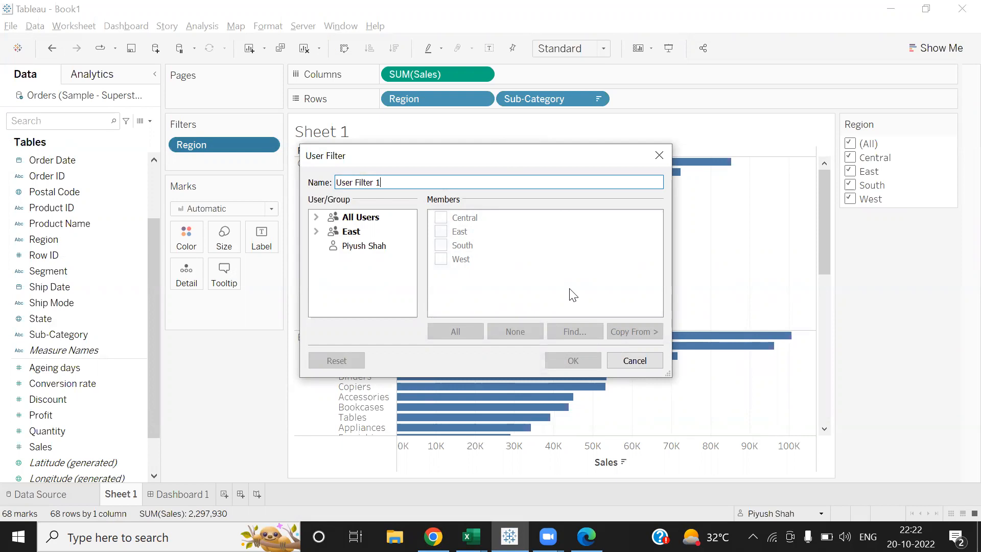
click(634, 359)
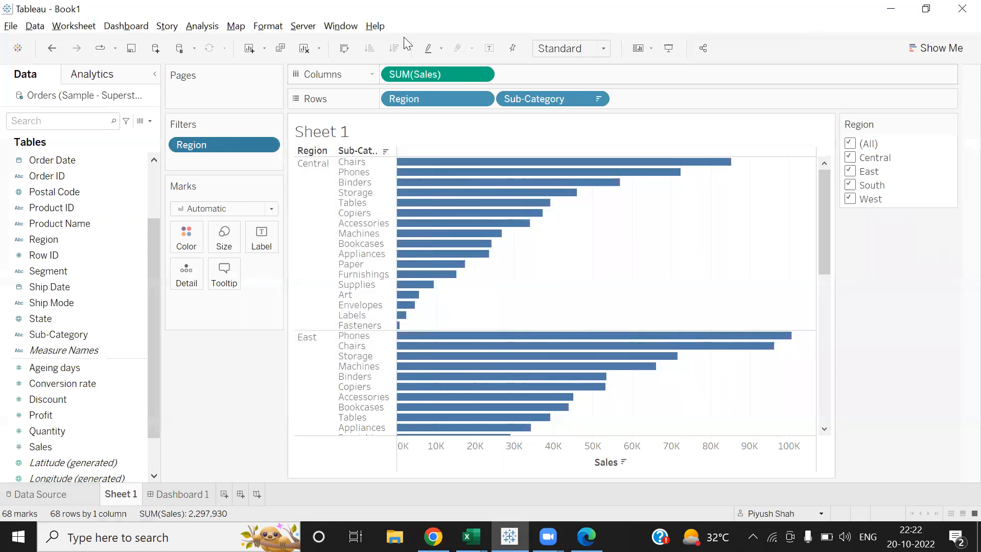
- Sign out of the Tableau Online site from the Server menu
click(302, 28)
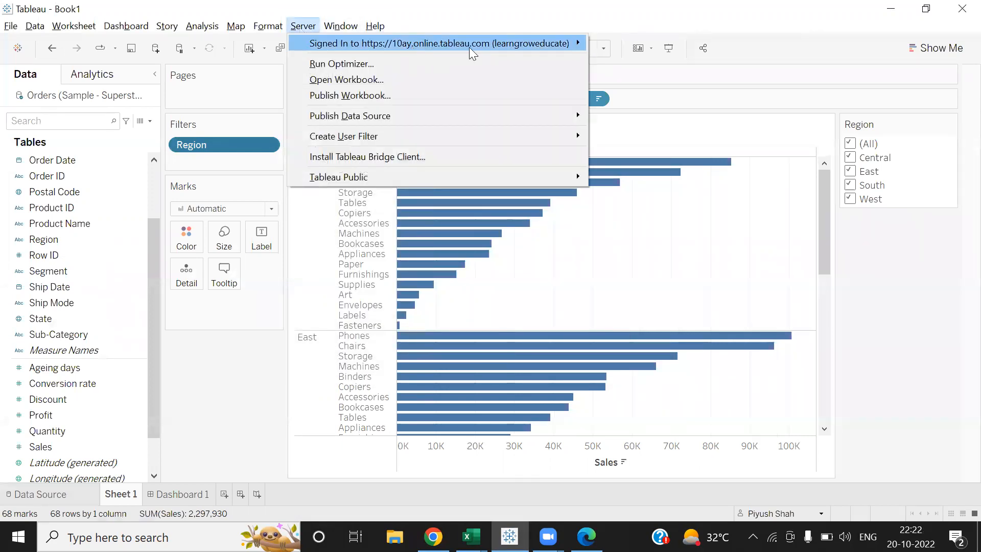
mouse_move(474, 45)
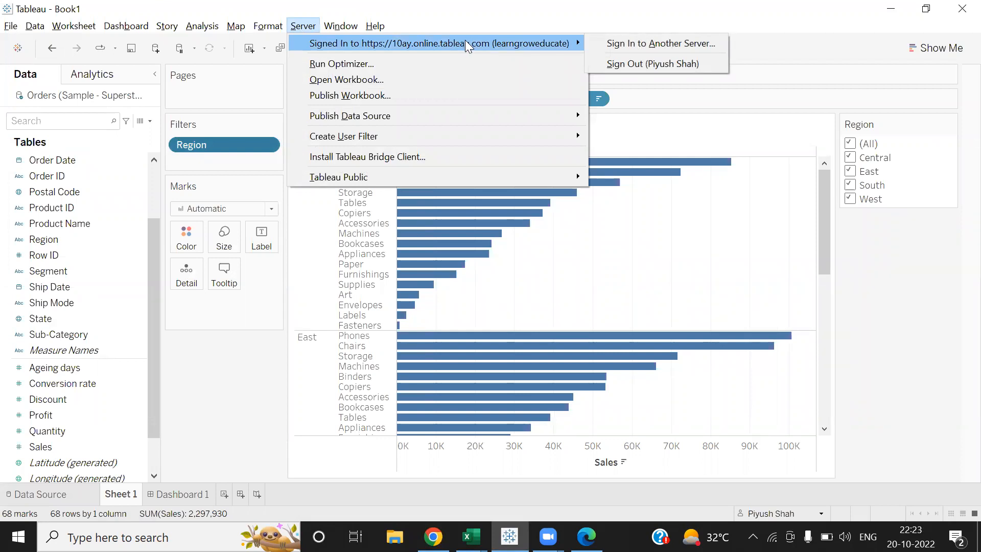
click(670, 64)
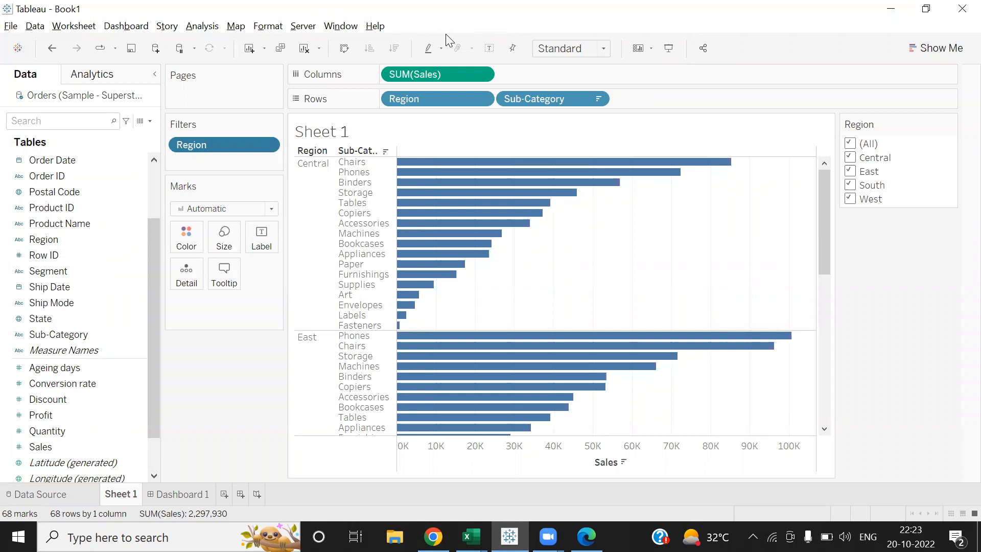
click(303, 26)
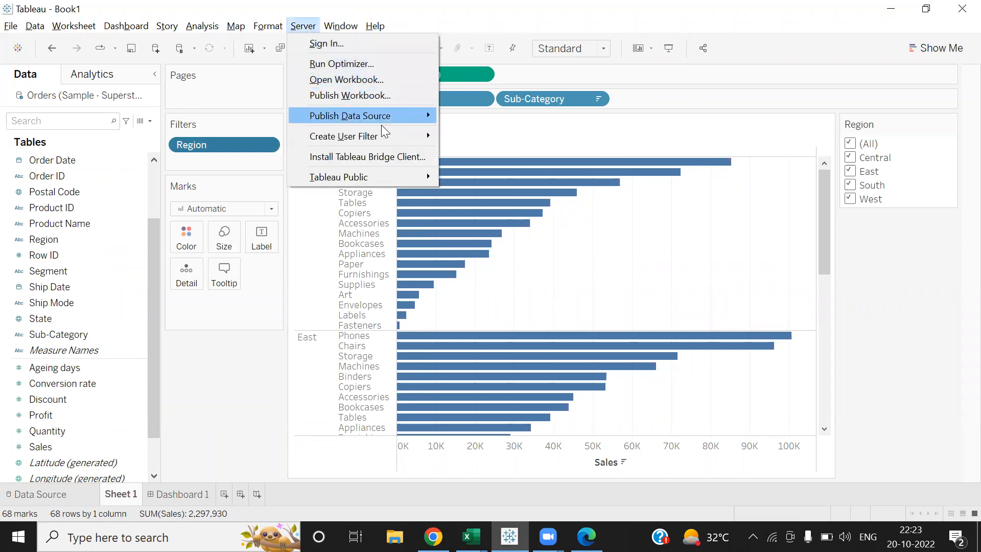
- Base a new user filter on Region and choose to connect to Tableau Online
mouse_move(417, 138)
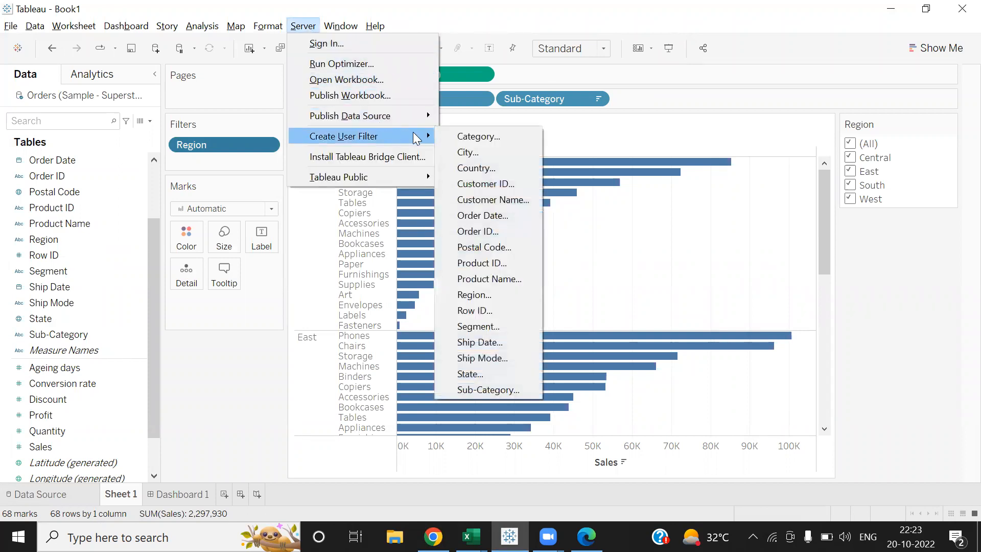
click(488, 294)
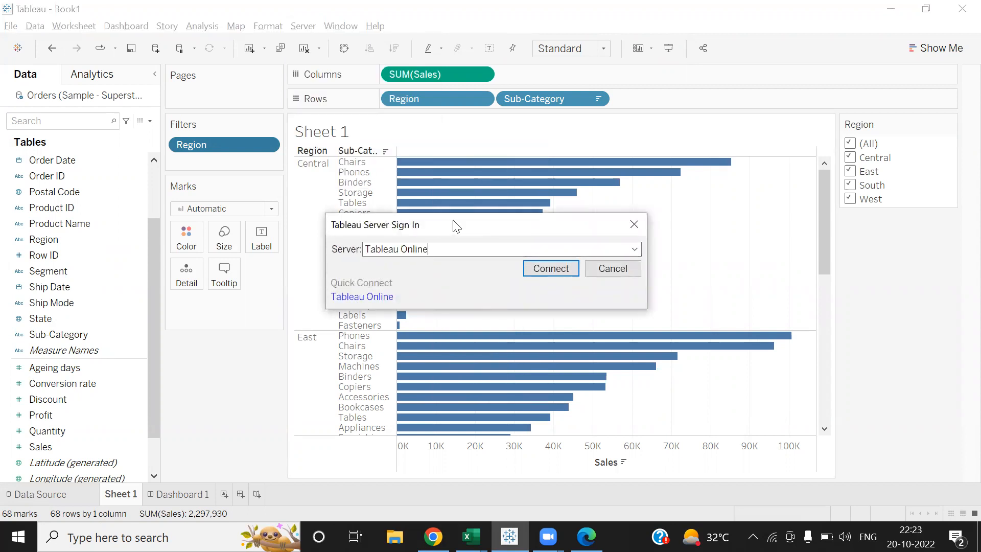
click(556, 273)
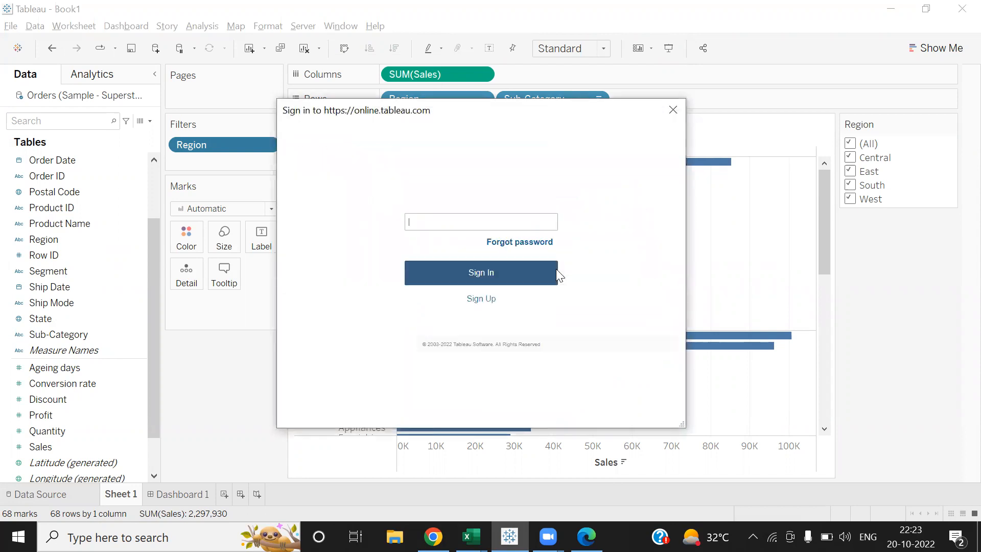
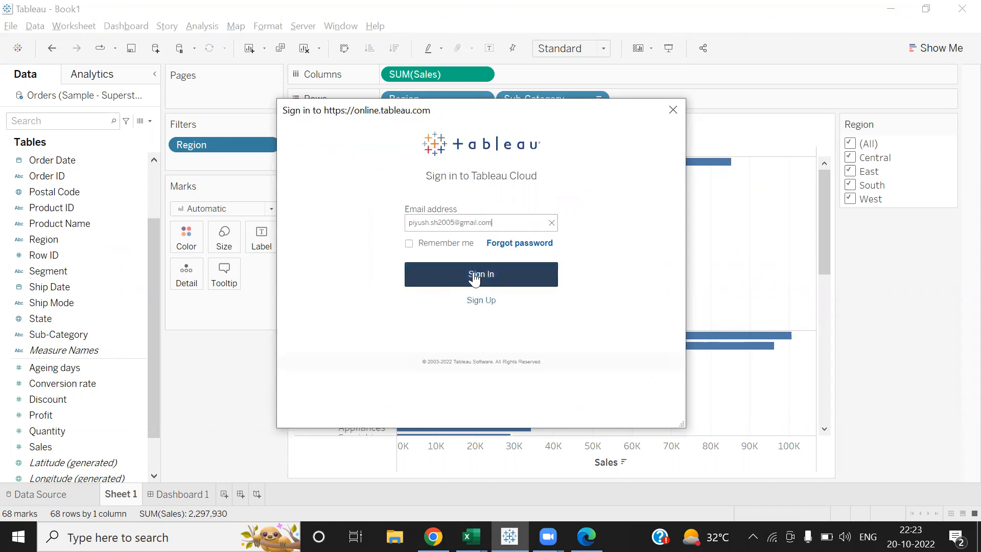
- Sign in with the account e-mail and password, keeping Remember me on
click(410, 244)
click(481, 274)
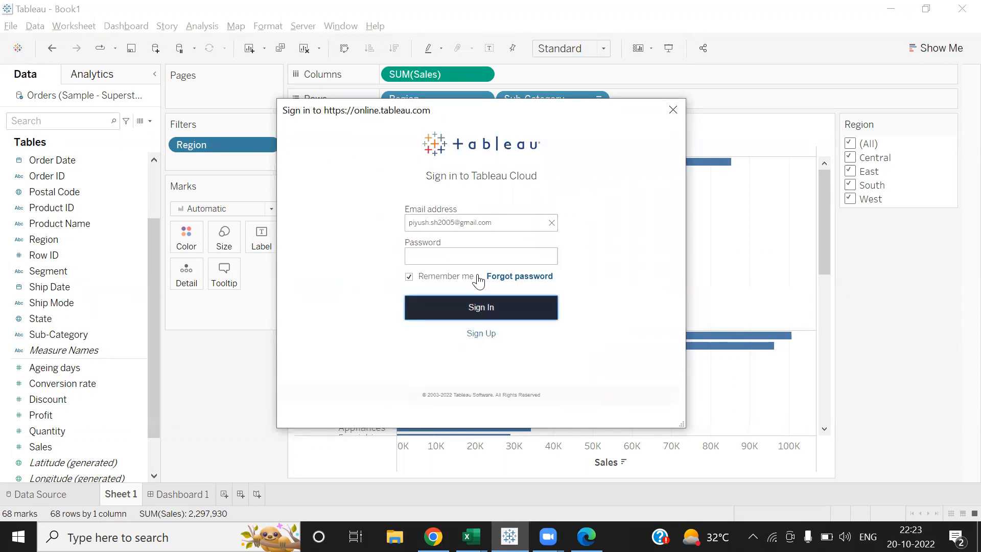
click(466, 253)
text(•••••••)
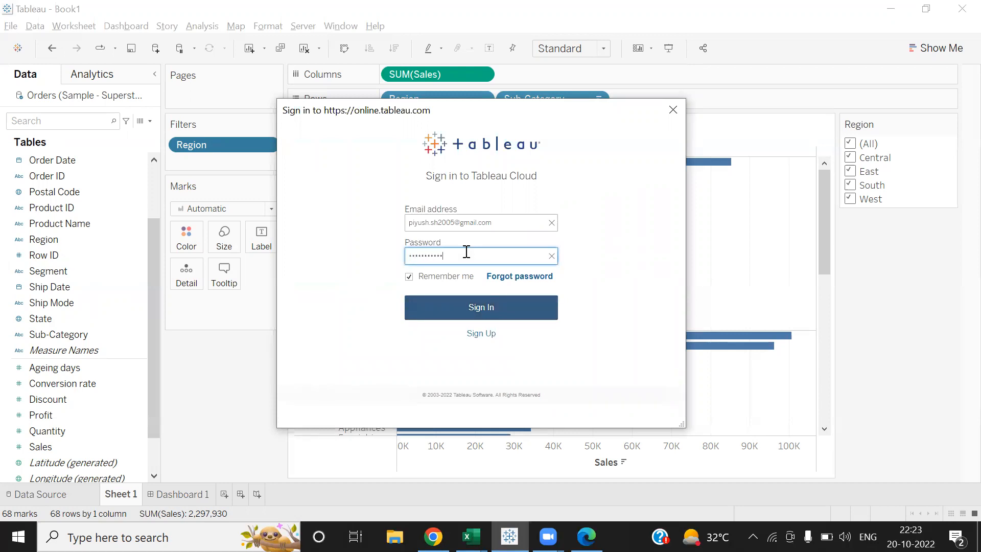
click(480, 309)
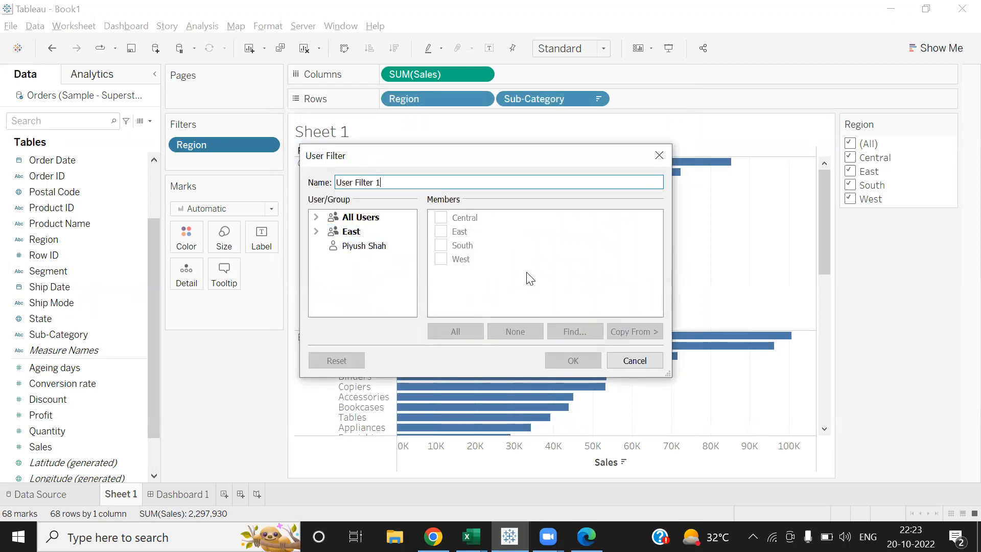
- In User Filter 1, give the East group access to the East region member only
click(354, 244)
click(353, 233)
click(351, 244)
click(351, 233)
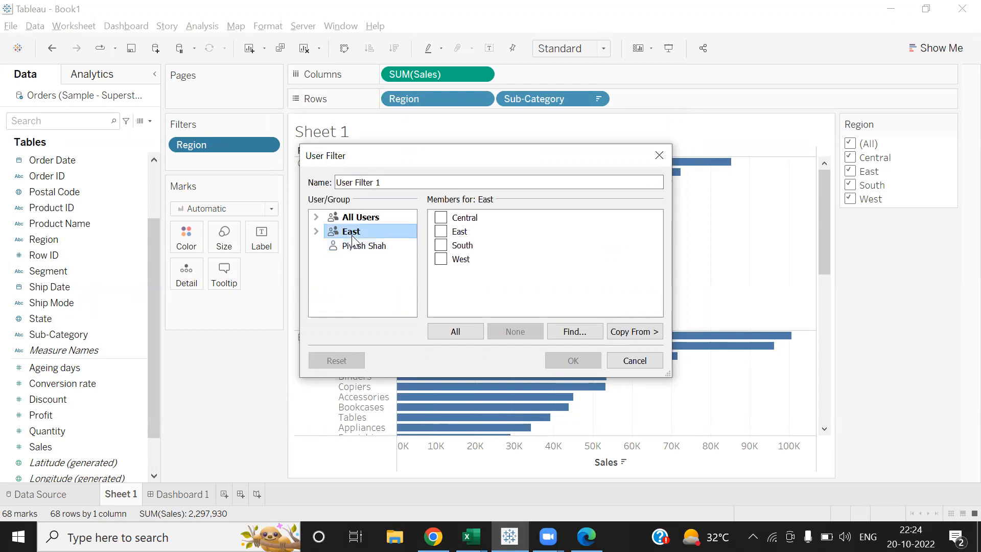
click(441, 231)
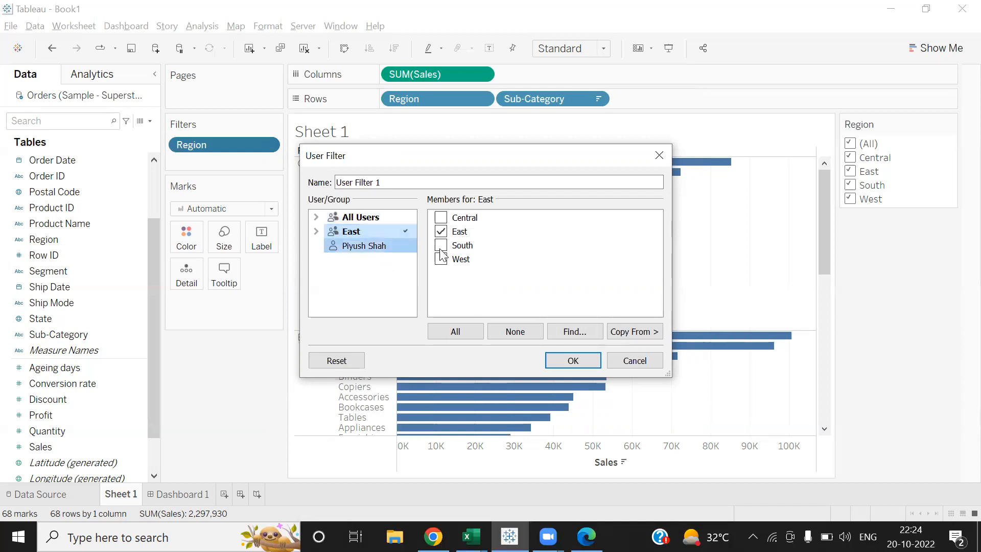
click(566, 361)
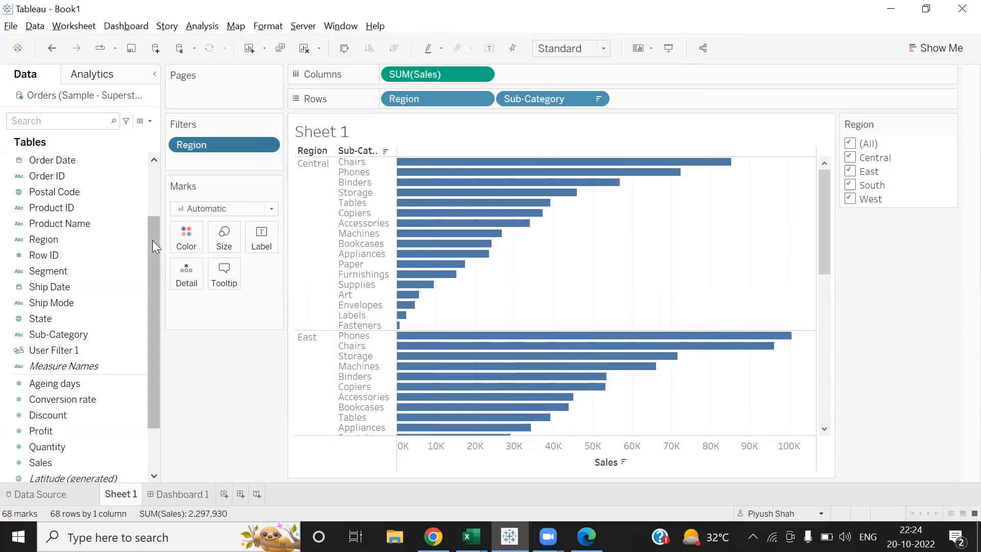
- Put User Filter 1 on the Filters shelf so the chart shows only East sales
scroll(155, 263, down, 2)
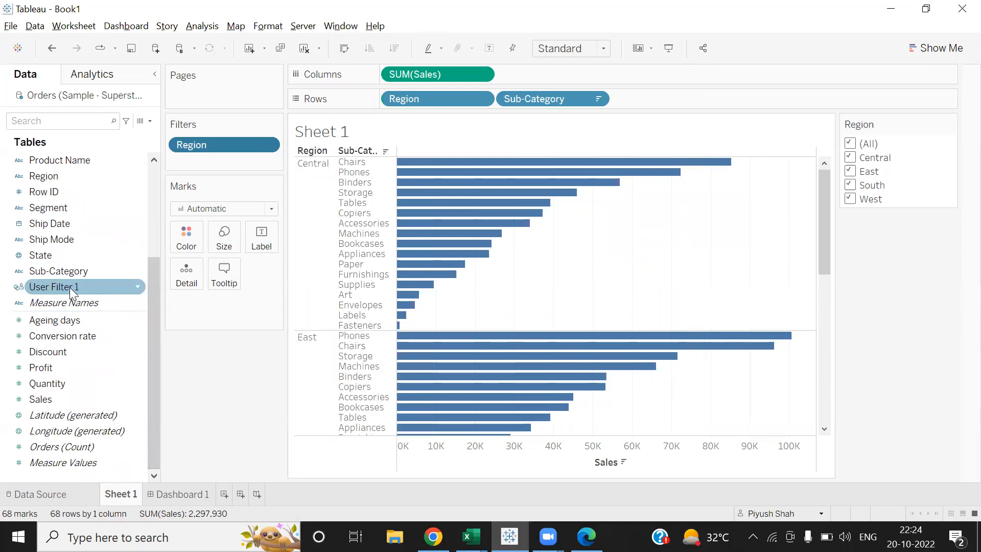
drag(47, 286, 196, 160)
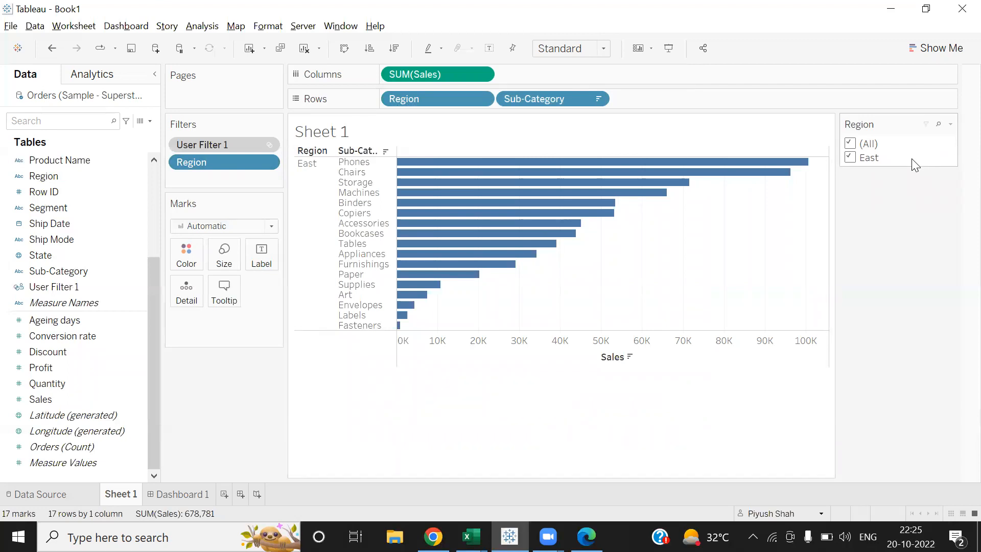
- Start publishing the workbook and rename it to 'User Filter example'
click(303, 26)
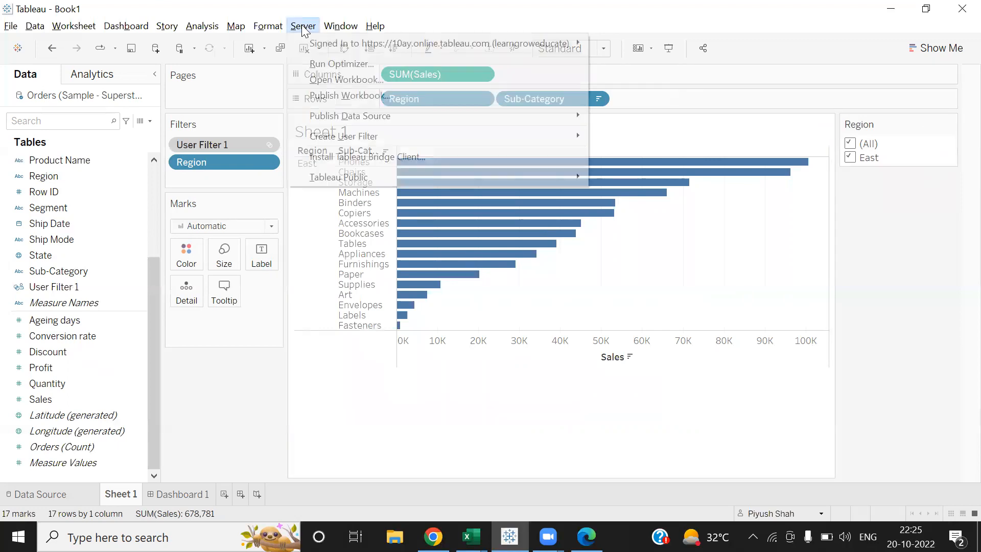
click(325, 94)
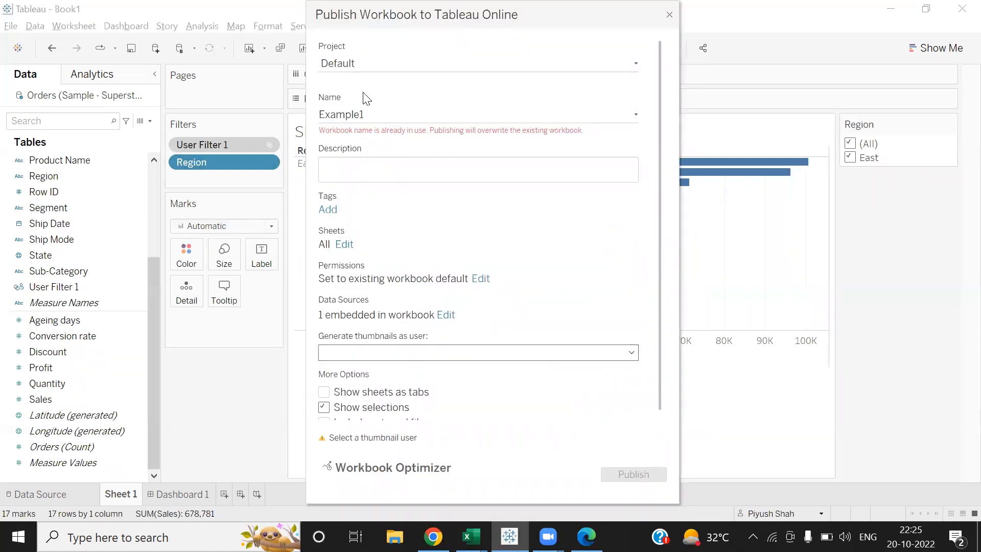
drag(374, 114, 303, 111)
text(U)
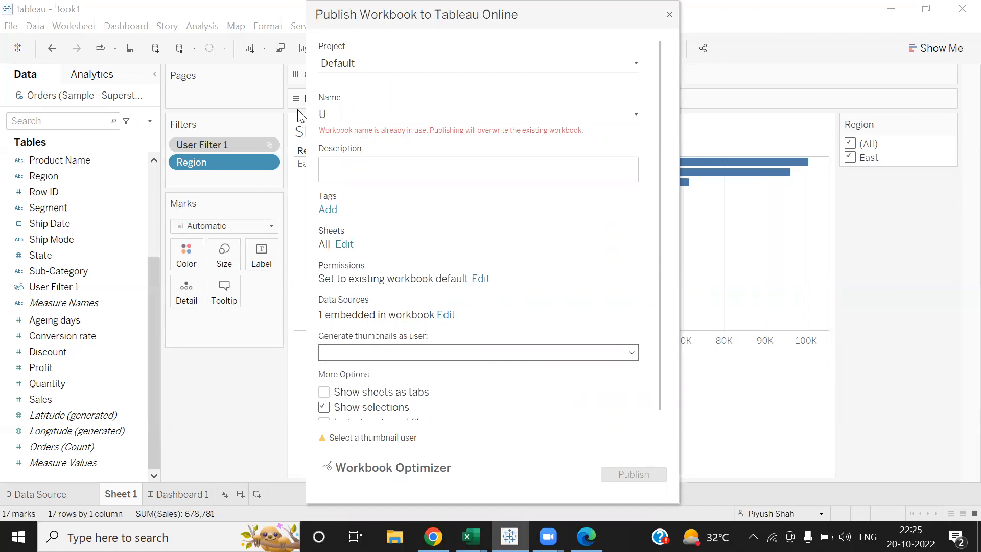
text(ser Filter)
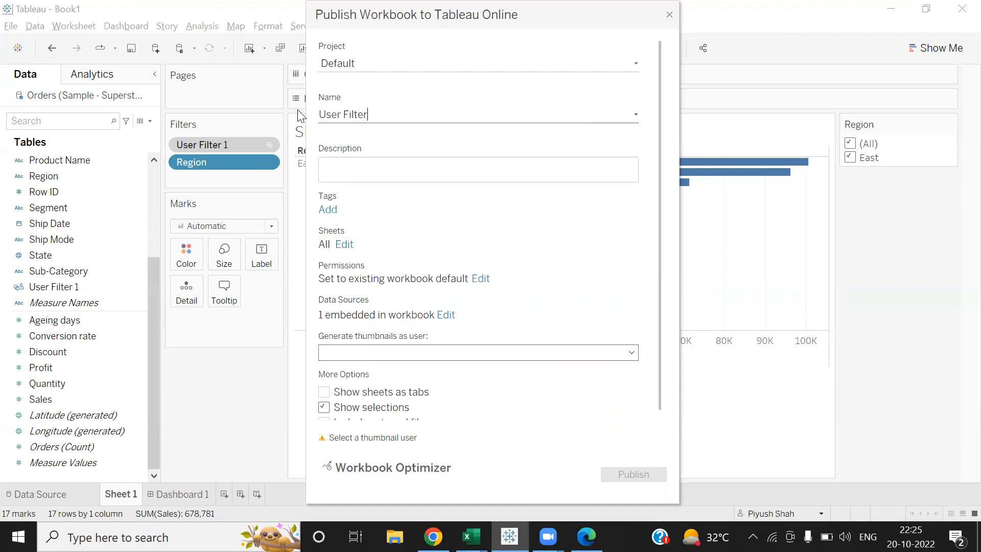
text( example)
- Generate thumbnails as East, exclude Sheet 1 so only Dashboard 1 remains, and publish
scroll(659, 243, down, 1)
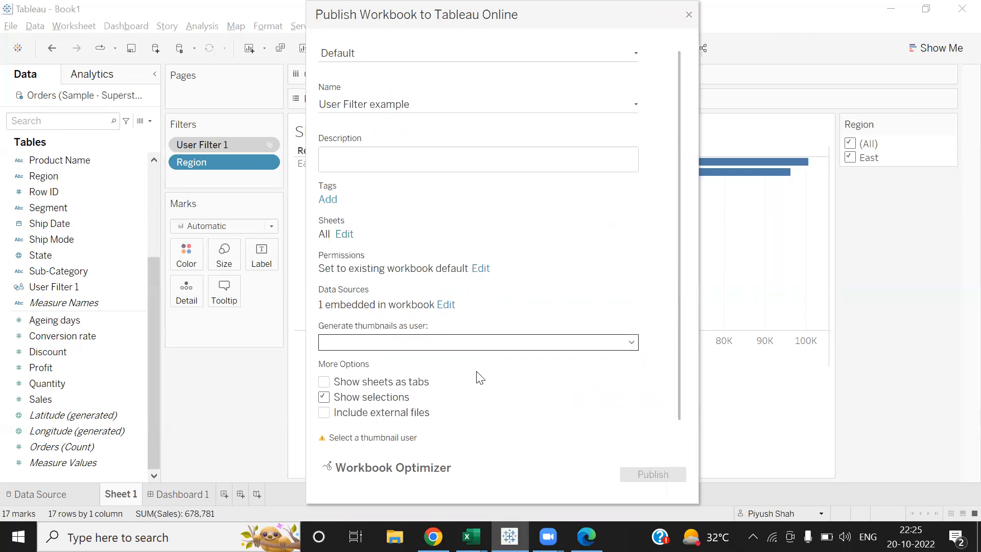
click(413, 342)
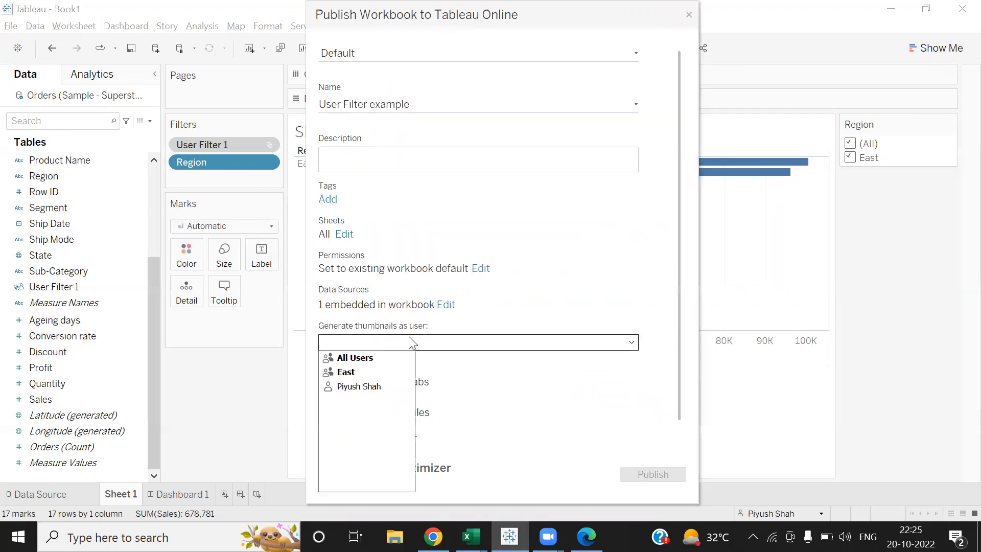
click(353, 373)
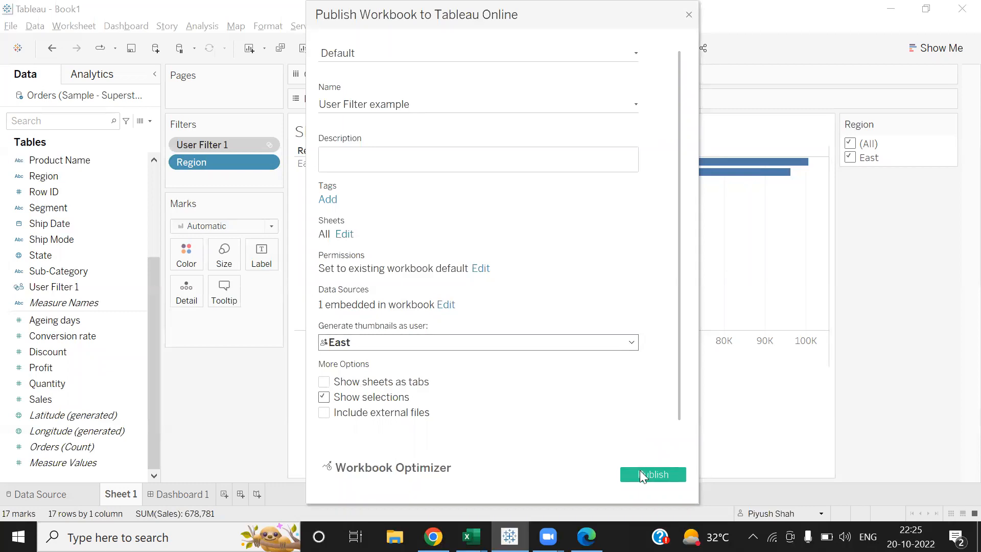
click(342, 235)
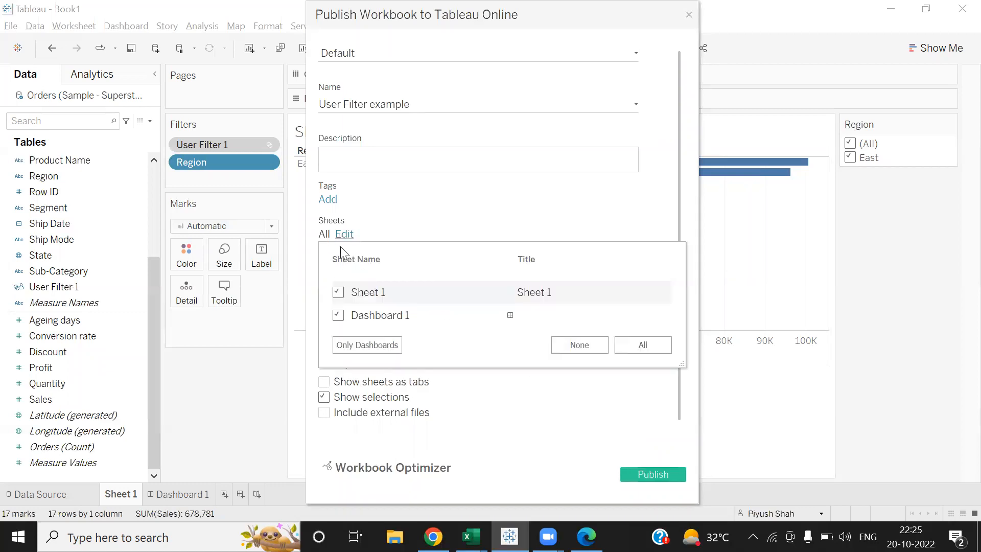
click(338, 292)
click(560, 412)
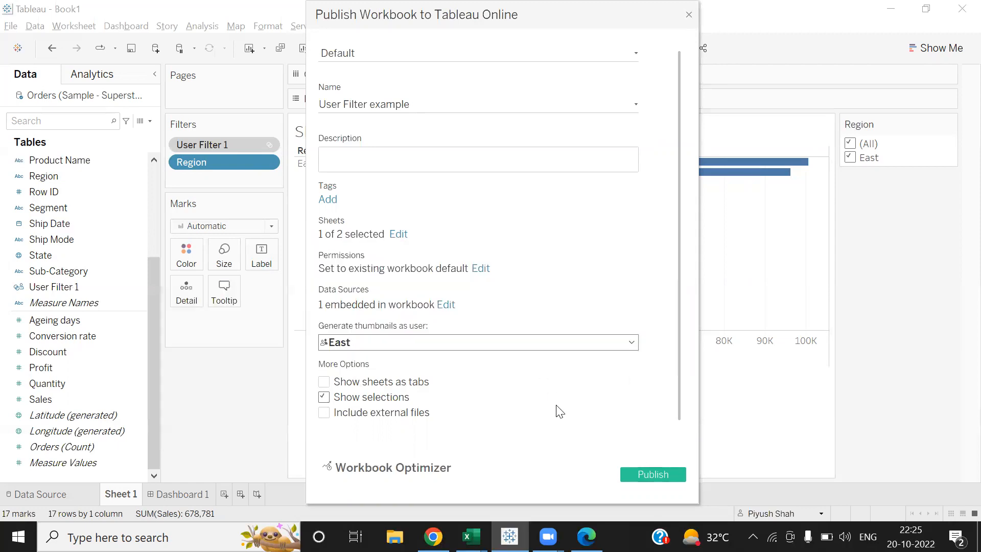
click(644, 474)
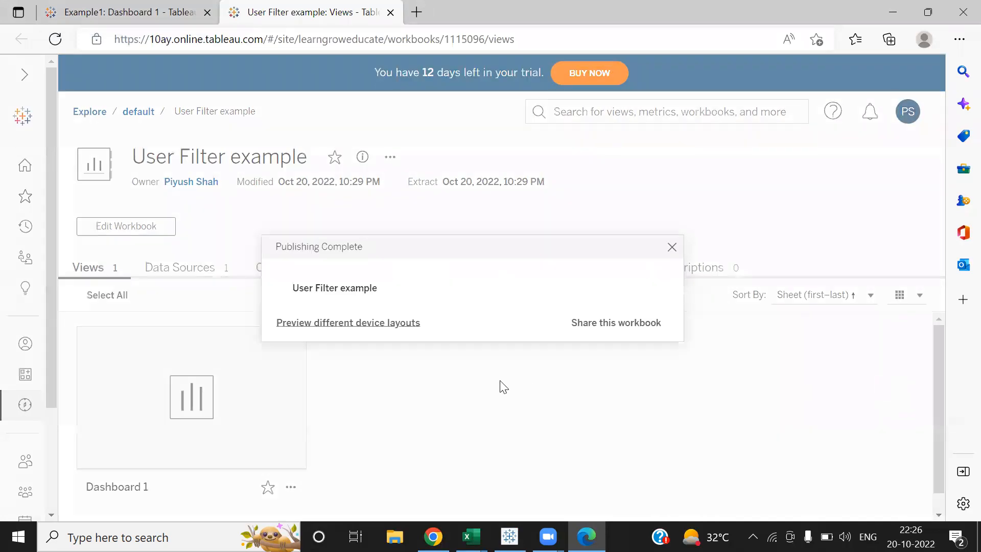
- Dismiss the publishing notice and open Dashboard 1 of User Filter example in Tableau Online
click(672, 246)
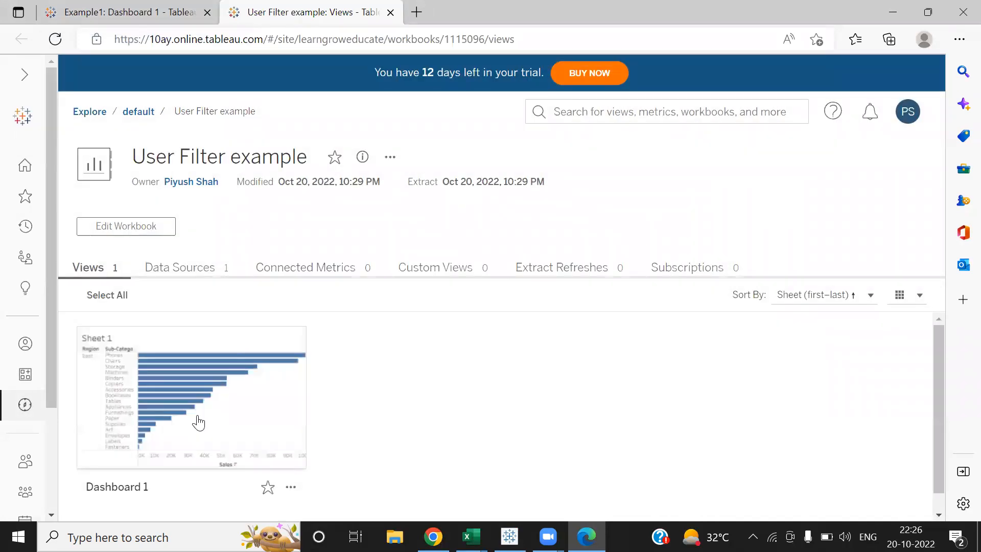
click(130, 409)
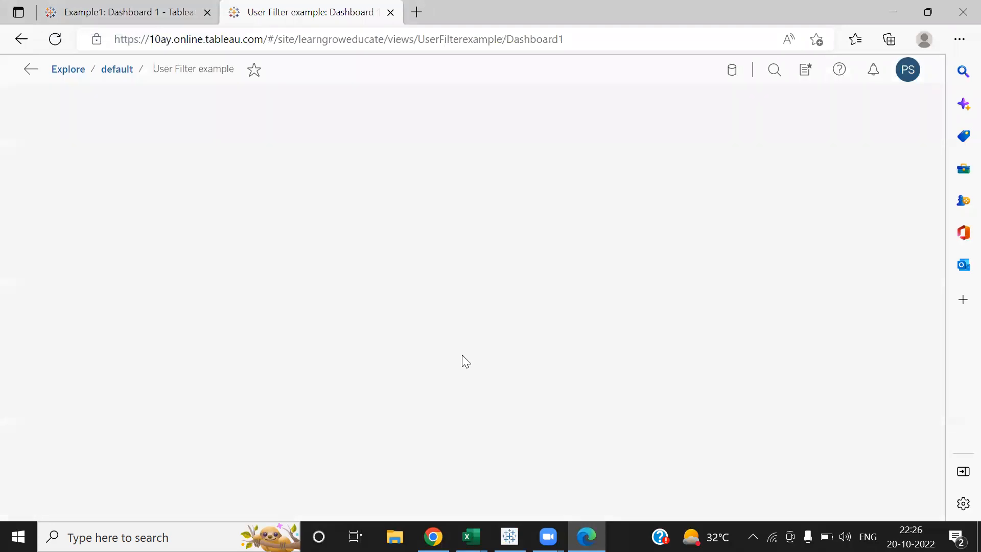